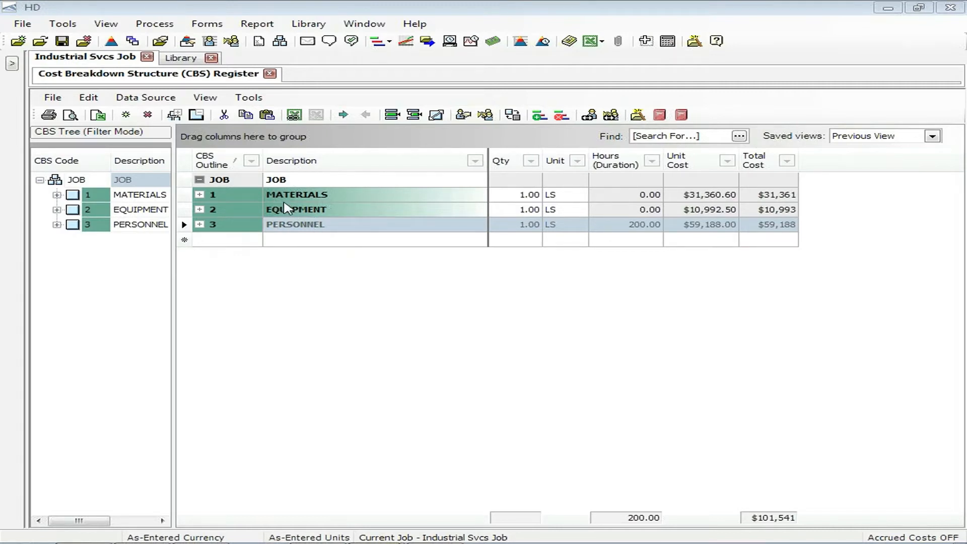
Step: Review the resources listed under the MATERIALS and EQUIPMENT cost items in the CBS Register
{"action": "left_click", "coordinate": [200, 195]}
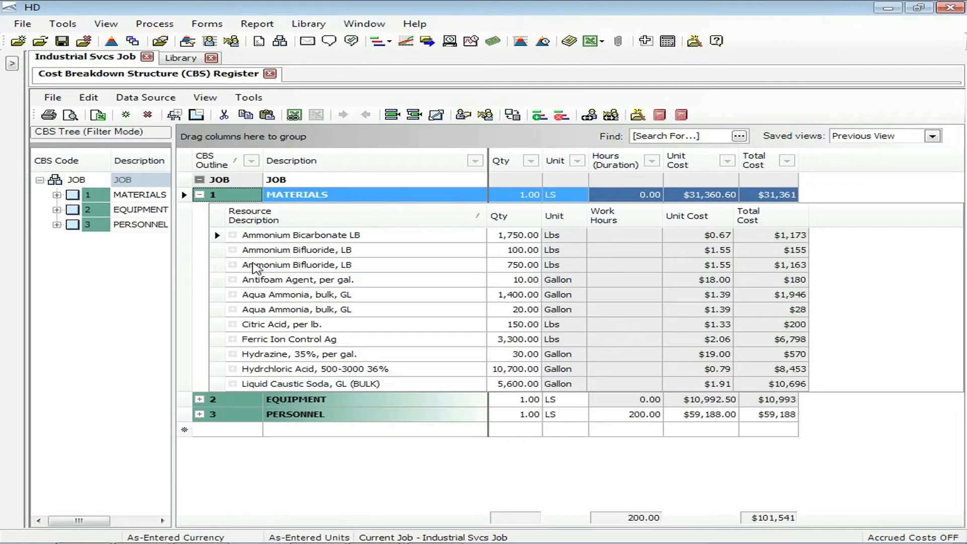
{"action": "left_click", "coordinate": [200, 194]}
{"action": "left_click", "coordinate": [199, 209]}
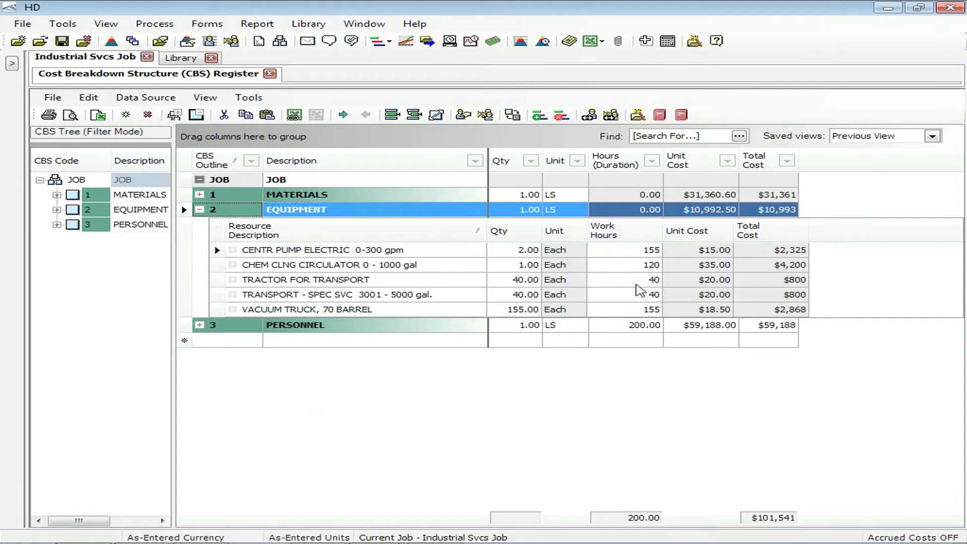
{"action": "left_click", "coordinate": [199, 210]}
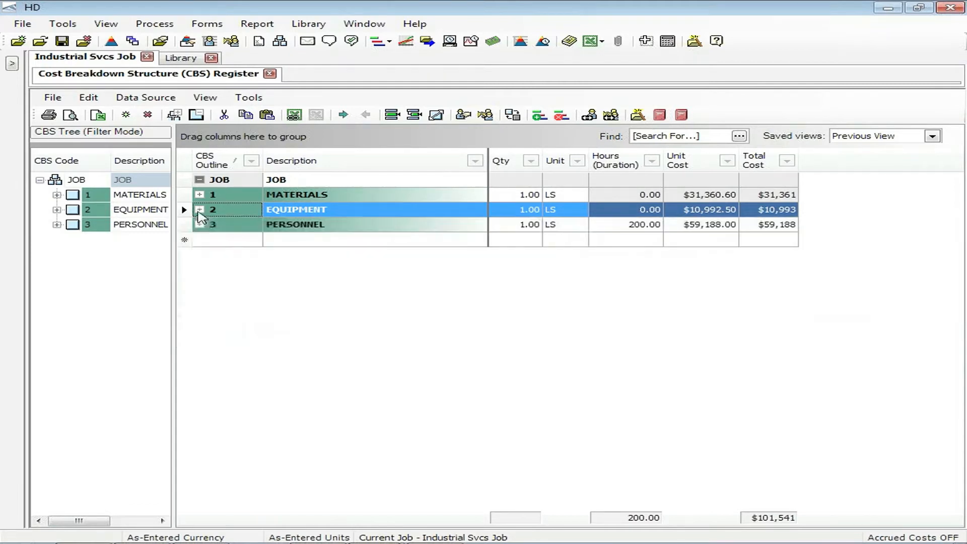
Step: Expand the PERSONNEL cost item and set its duration to 300 hours
{"action": "left_click", "coordinate": [199, 224]}
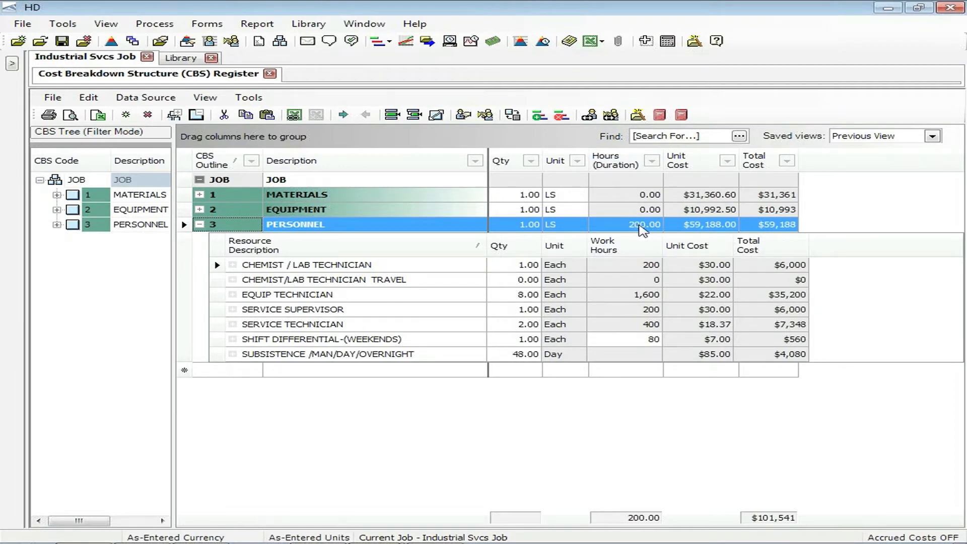
{"action": "left_click", "coordinate": [641, 225]}
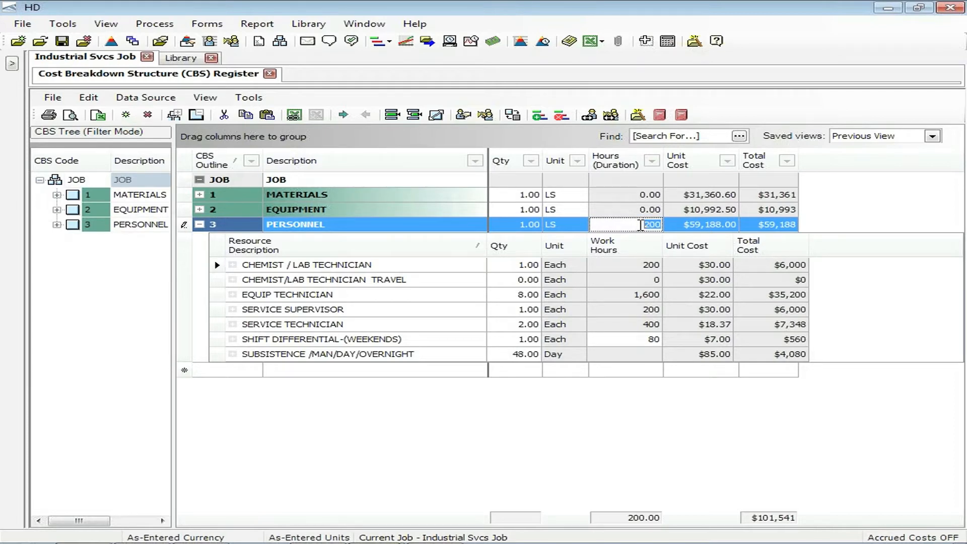
{"action": "type", "text": "300"}
{"action": "key", "text": "Tab"}
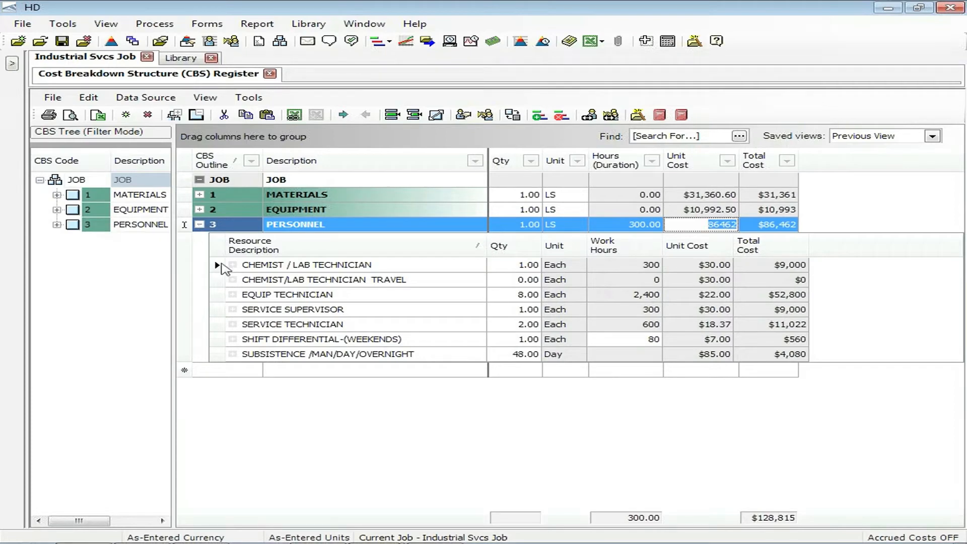
Step: Inspect the Scale 1 charge rate and billing rate of the CHEMIST / LAB TECHNICIAN resource, and collapse PERSONNEL when done
{"action": "right_click", "coordinate": [218, 264]}
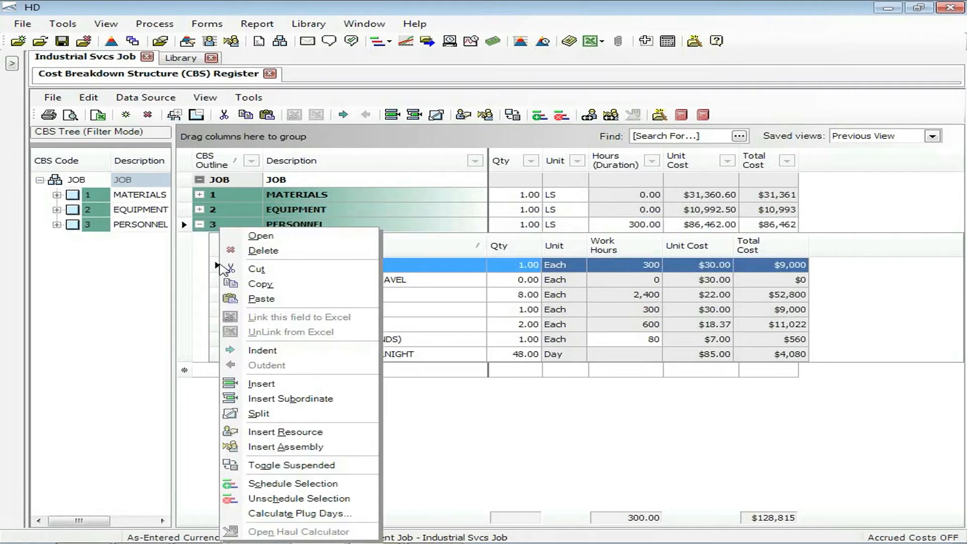
{"action": "left_click", "coordinate": [253, 237]}
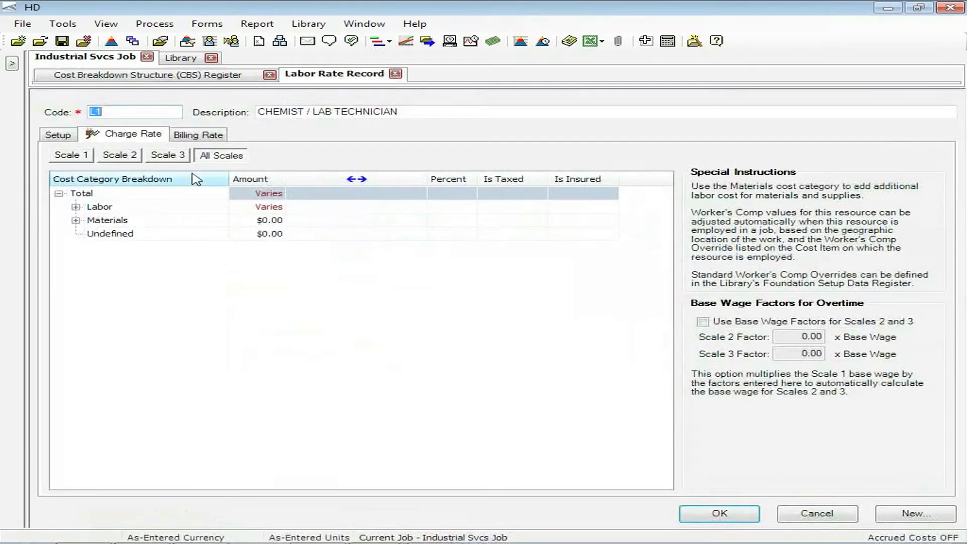
{"action": "left_click", "coordinate": [73, 158]}
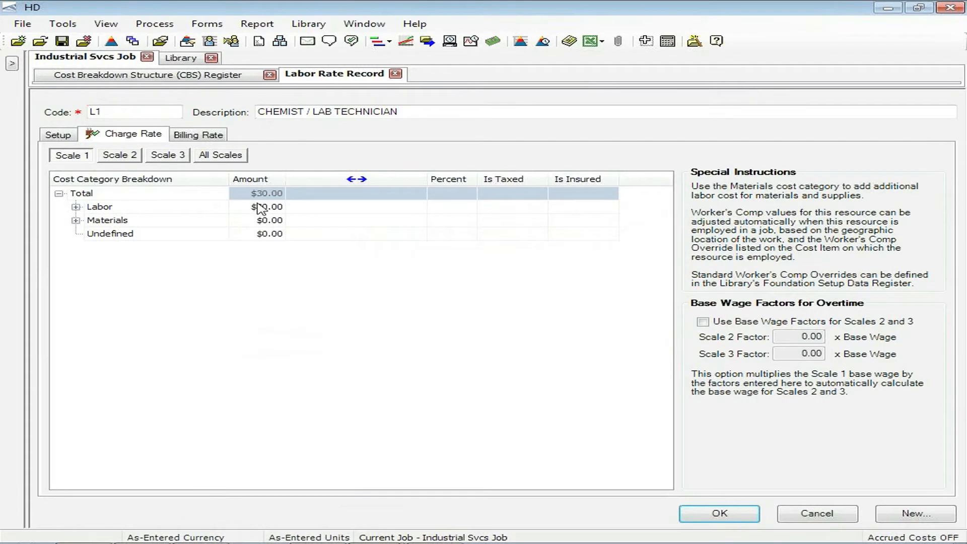
{"action": "left_click", "coordinate": [216, 137]}
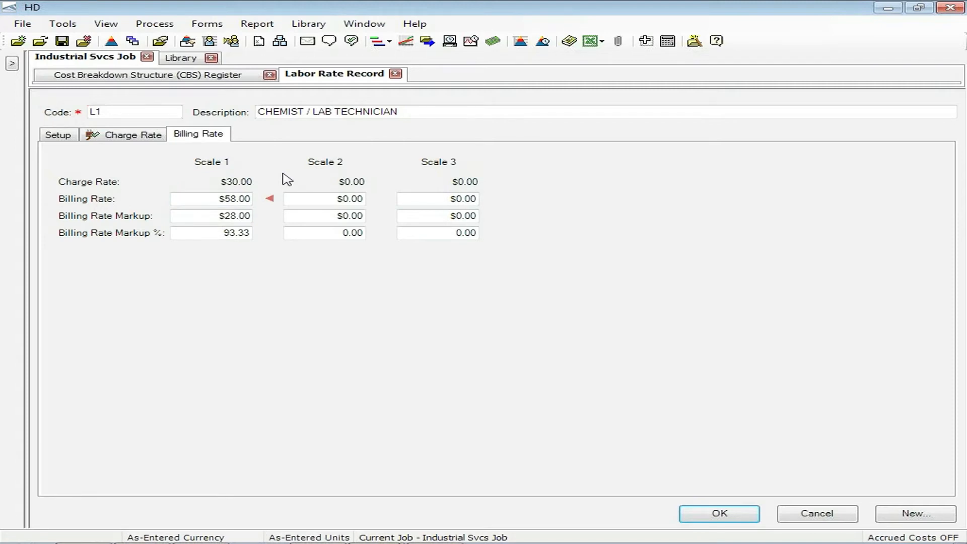
{"action": "left_click", "coordinate": [700, 513]}
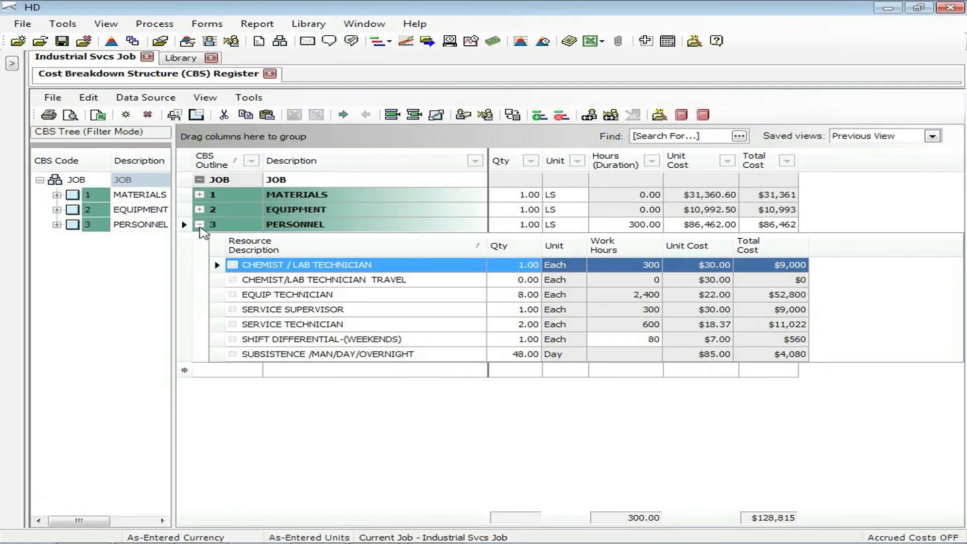
{"action": "left_click", "coordinate": [199, 225]}
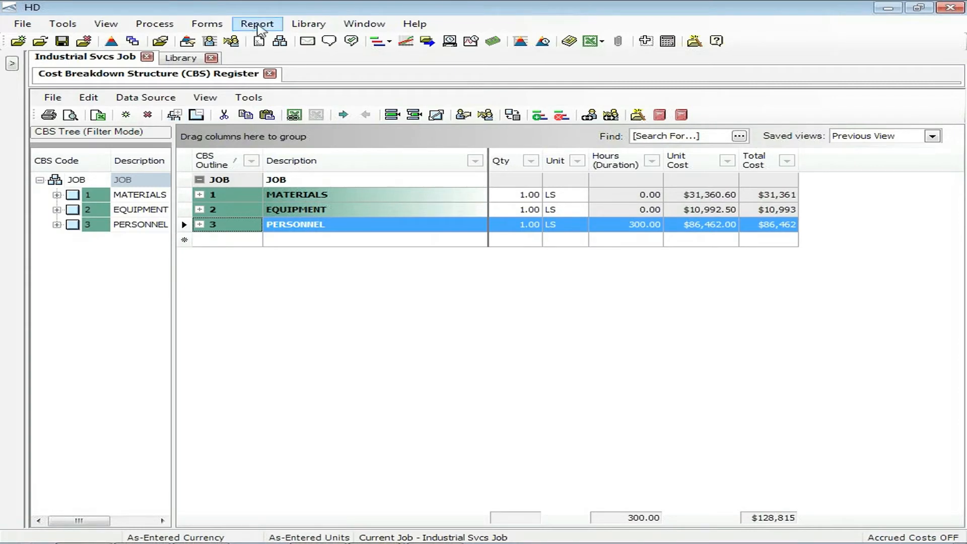
Step: Open the job's reports and select the Billing Rate Report among the custom reports
{"action": "left_click", "coordinate": [258, 25]}
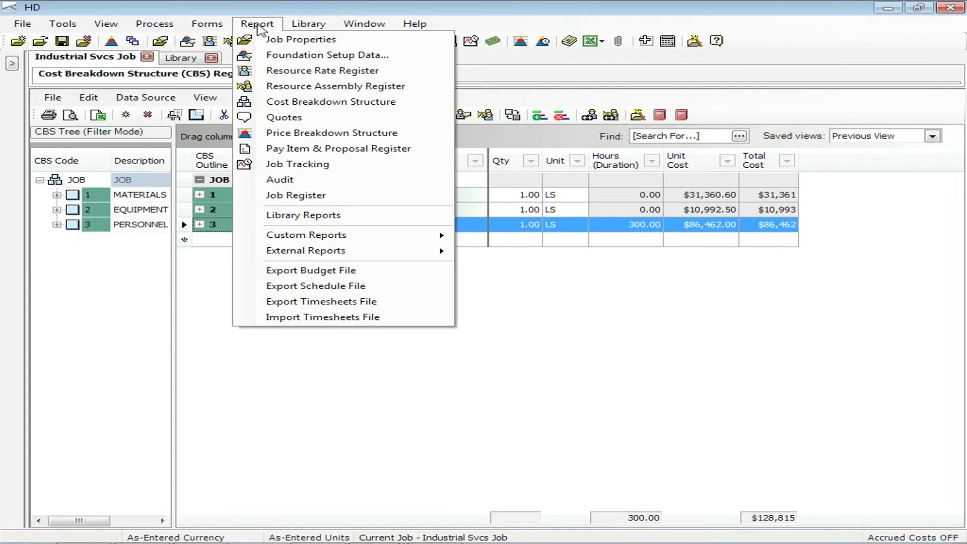
{"action": "left_click", "coordinate": [266, 39]}
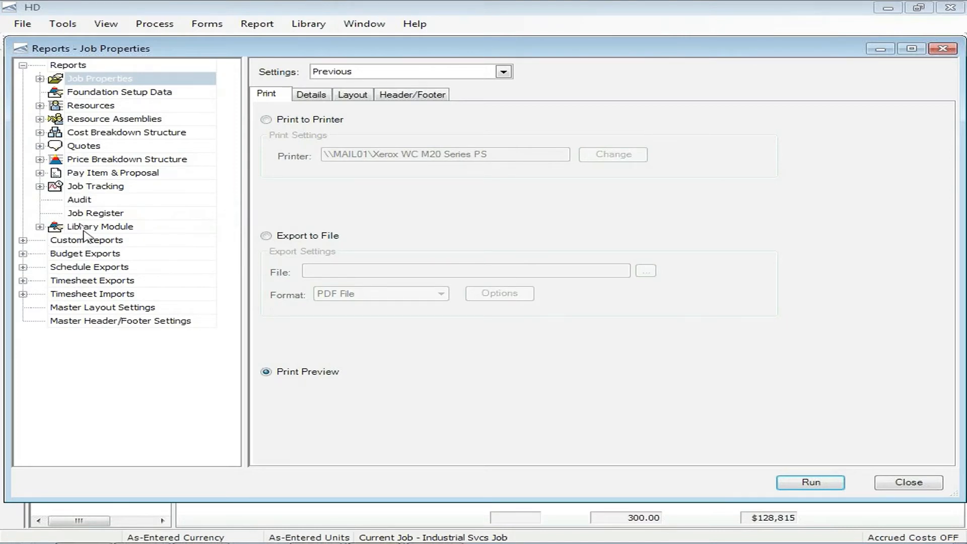
{"action": "left_click", "coordinate": [23, 240]}
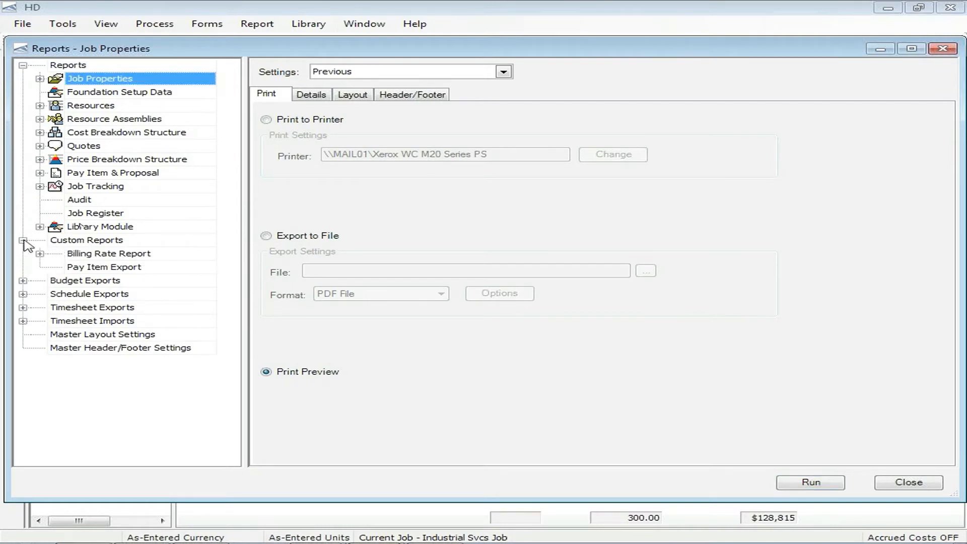
{"action": "left_click", "coordinate": [94, 253]}
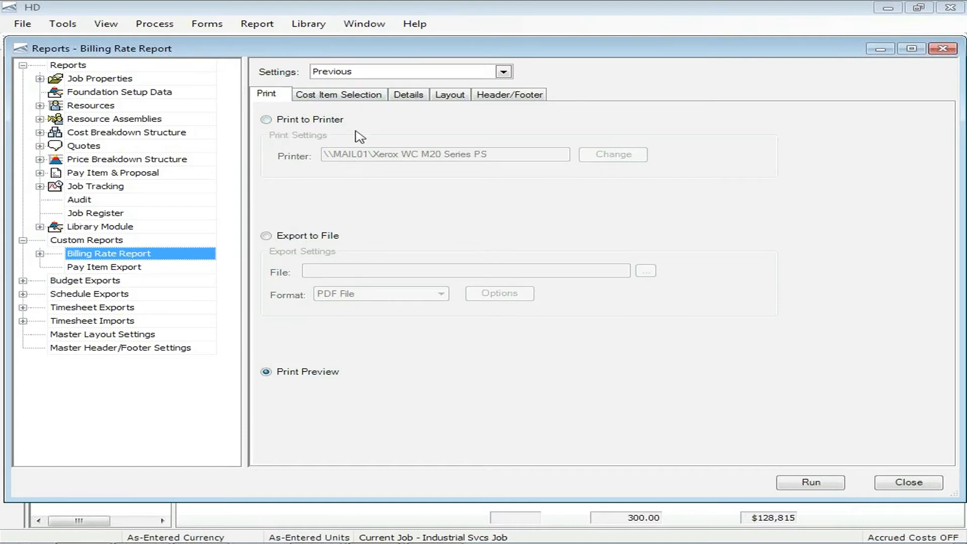
Step: Try selecting cost items individually from the register, and return to printing a contiguous range of cost items
{"action": "left_click", "coordinate": [361, 98]}
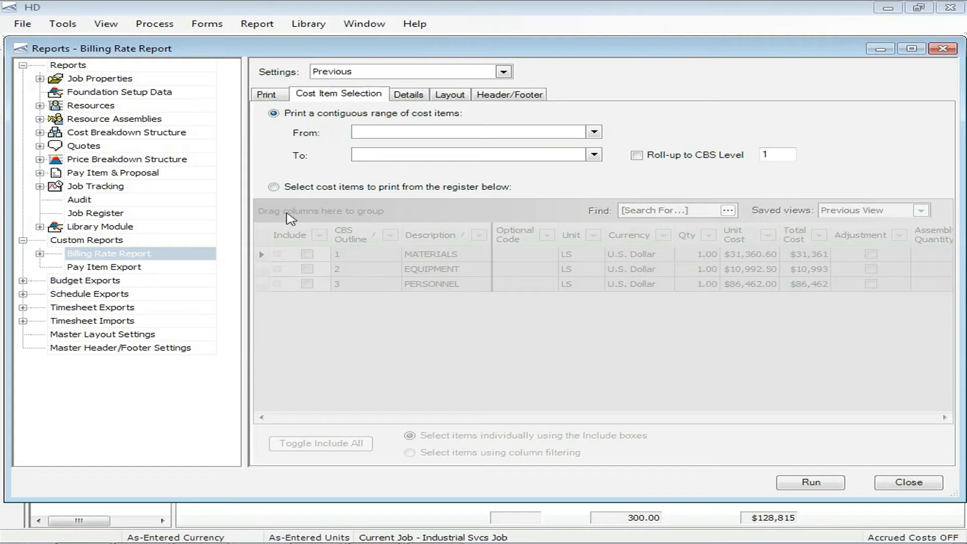
{"action": "left_click", "coordinate": [273, 187]}
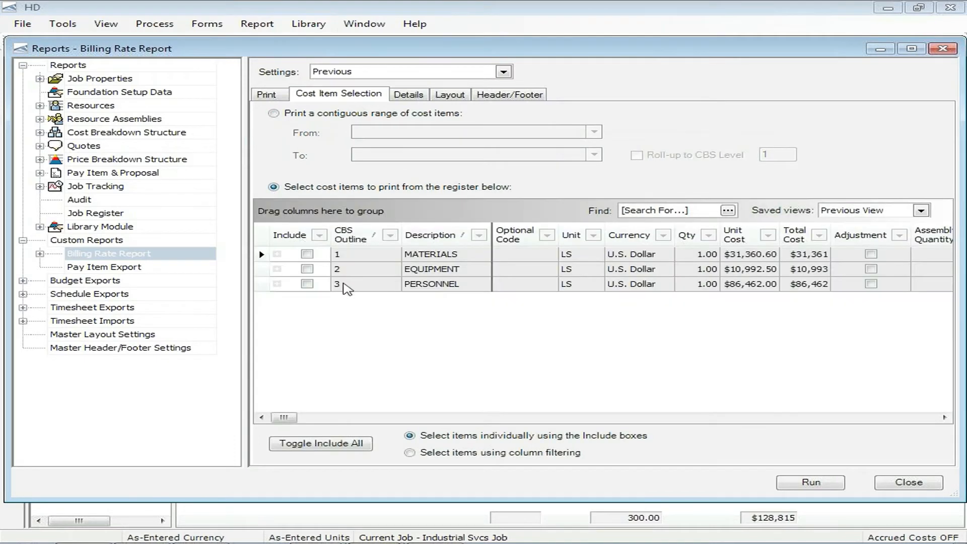
{"action": "left_click", "coordinate": [275, 113]}
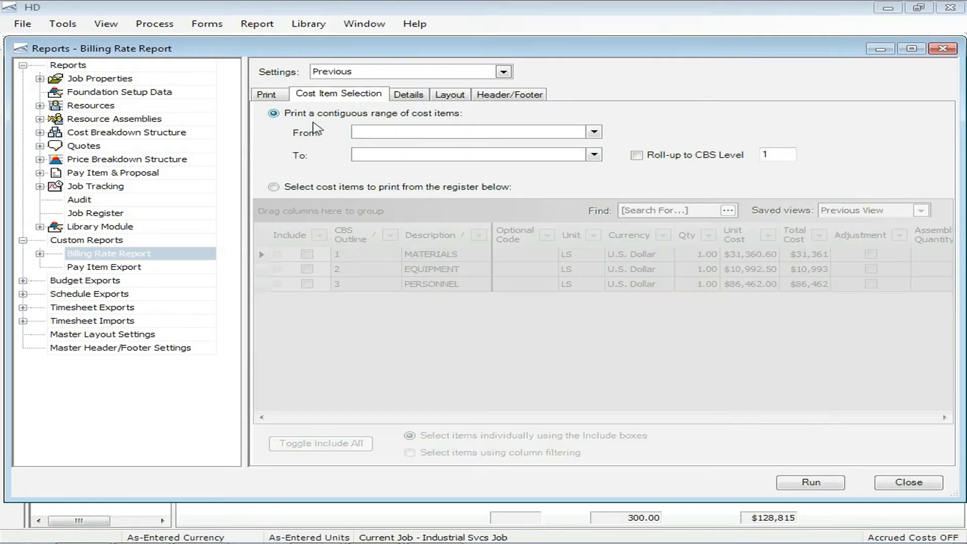
Step: Load the saved Veolia settings in the report details and choose Resource Price List as the report
{"action": "left_click", "coordinate": [406, 96]}
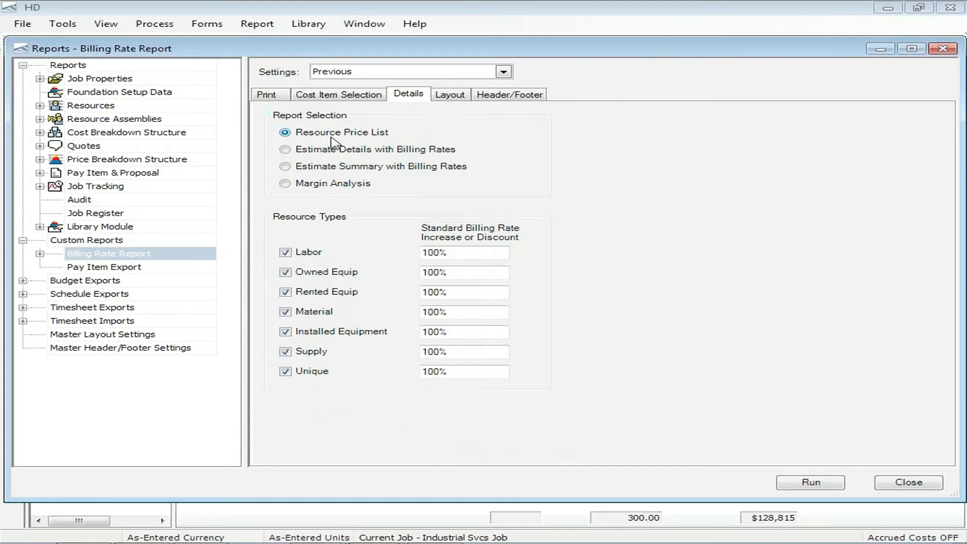
{"action": "left_click", "coordinate": [503, 71]}
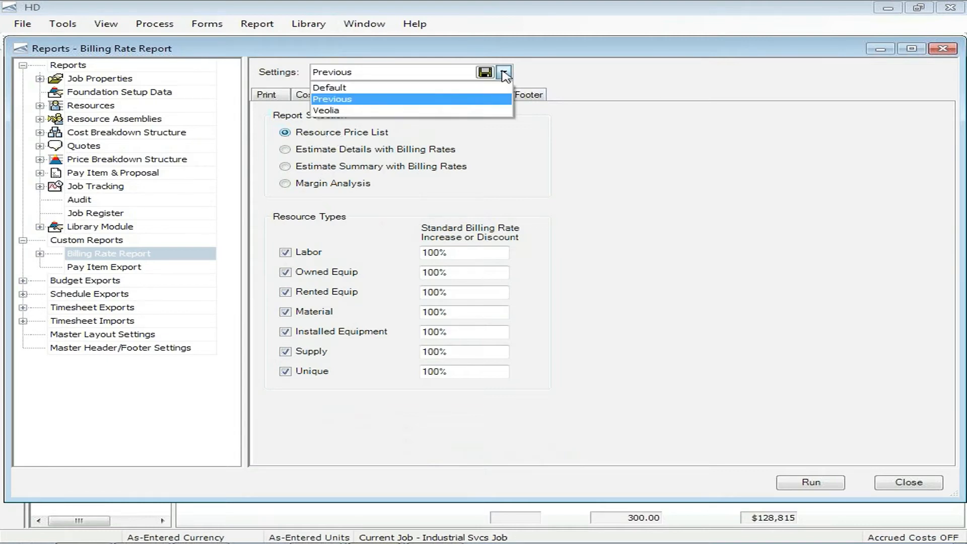
{"action": "left_click", "coordinate": [334, 111]}
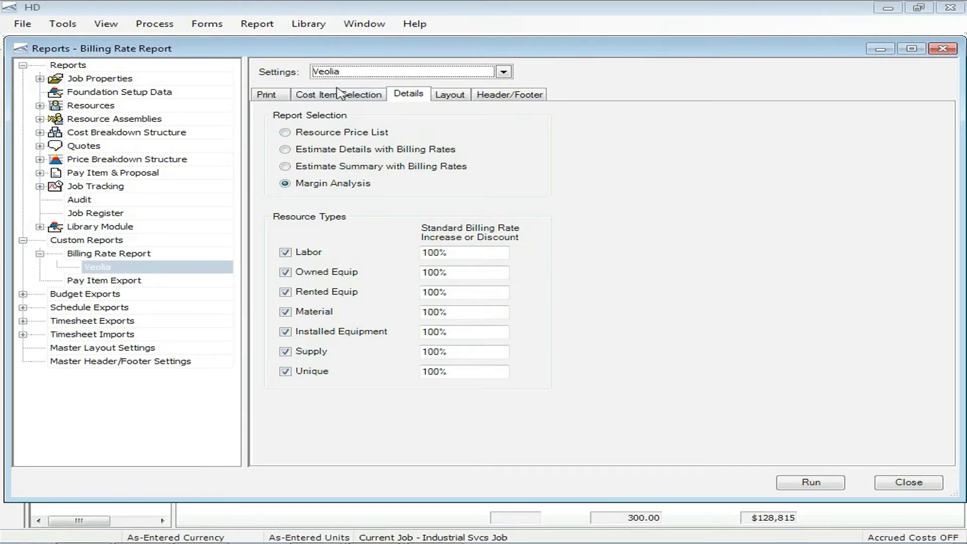
{"action": "left_click", "coordinate": [326, 134]}
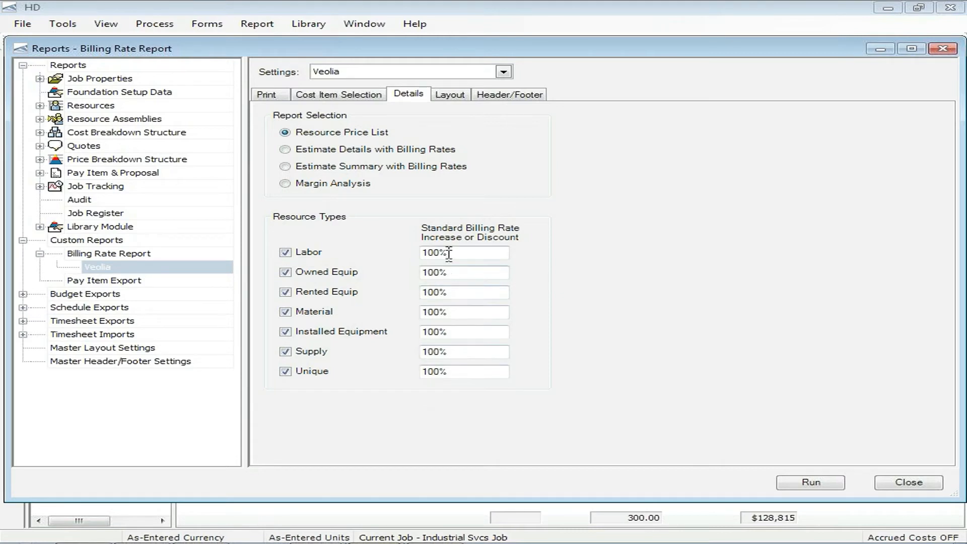
Step: Try Labor standard billing rate adjustments of 90% and 110%, and restore the value to 100%
{"action": "left_click_drag", "start_coordinate": [449, 252], "coordinate": [401, 263]}
{"action": "type", "text": "90"}
{"action": "key", "text": "Tab"}
{"action": "left_click", "coordinate": [429, 252]}
{"action": "type", "text": "110"}
{"action": "key", "text": "Tab"}
{"action": "left_click", "coordinate": [453, 253]}
{"action": "type", "text": "100"}
{"action": "key", "text": "Tab"}
Step: Run the Resource Price List report, review its preview at 90% zoom, and close it
{"action": "left_click", "coordinate": [806, 483]}
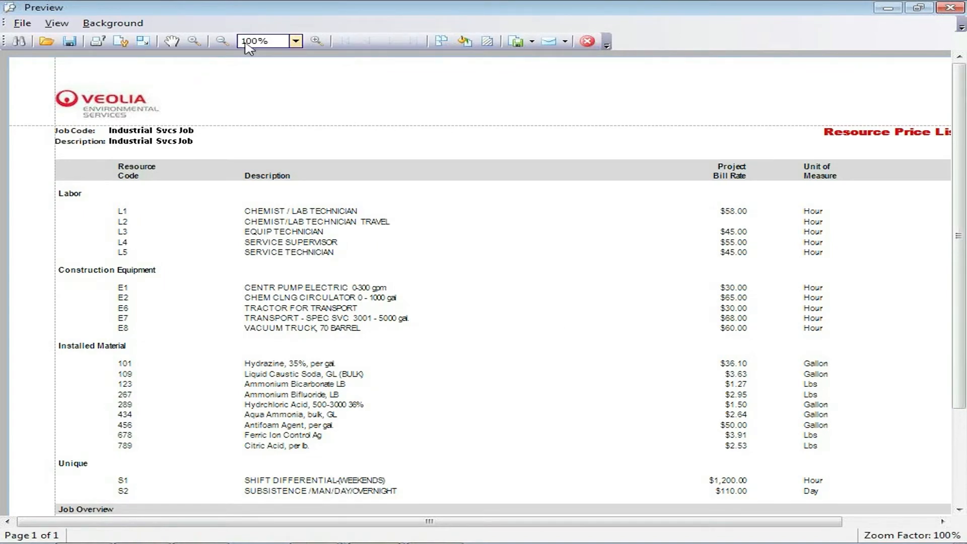
{"action": "left_click", "coordinate": [222, 41]}
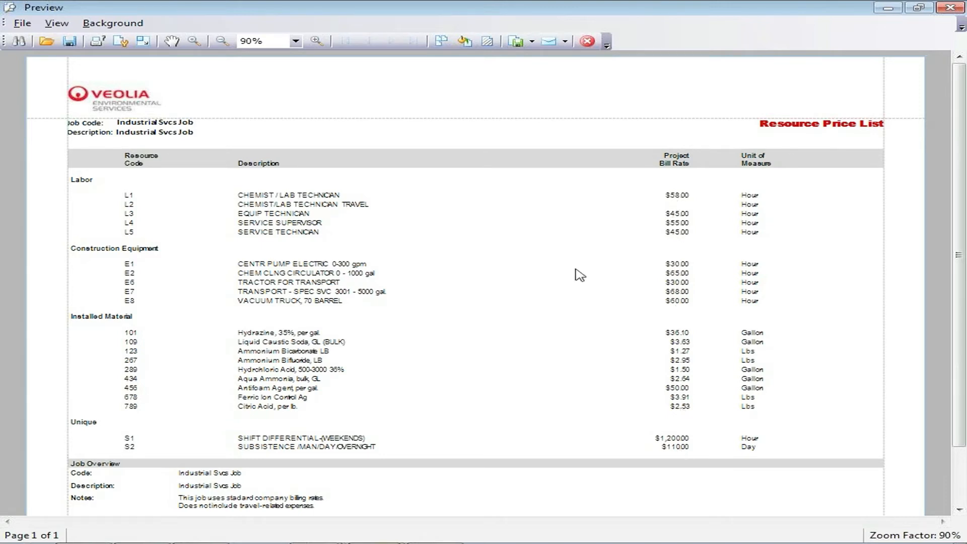
{"action": "left_click", "coordinate": [587, 44]}
{"action": "left_click", "coordinate": [586, 41]}
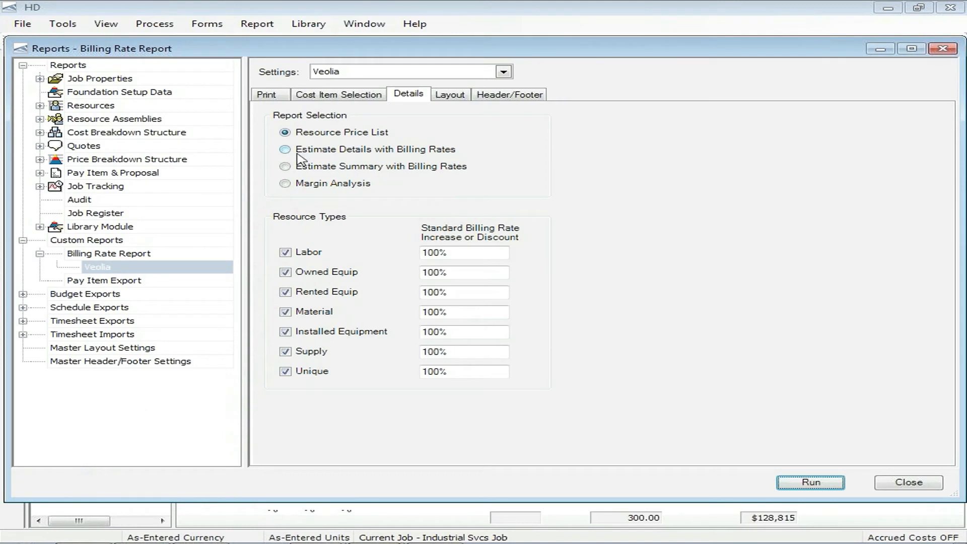
Step: Run the Estimate Details with Billing Rates report, review its preview at 90% zoom, and close it
{"action": "left_click", "coordinate": [316, 150]}
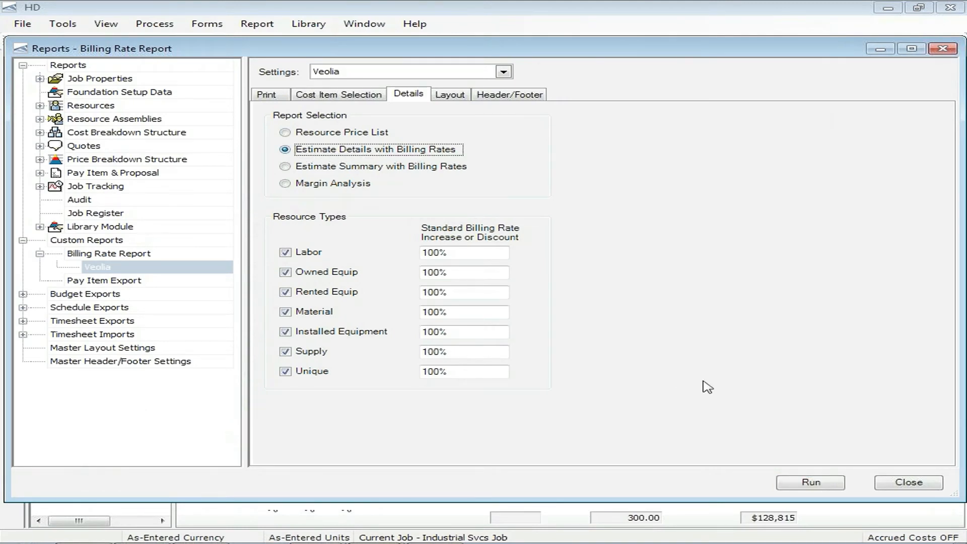
{"action": "left_click", "coordinate": [818, 483]}
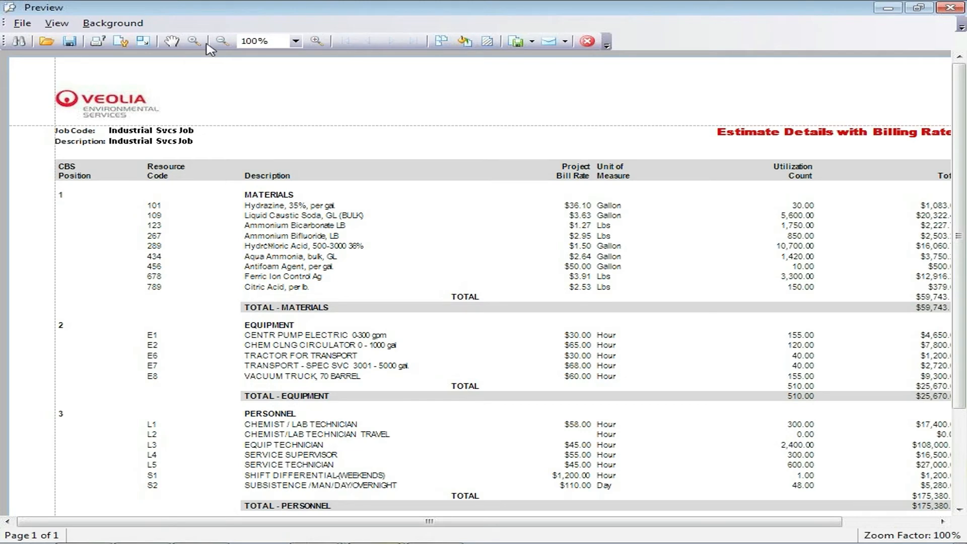
{"action": "left_click", "coordinate": [222, 41]}
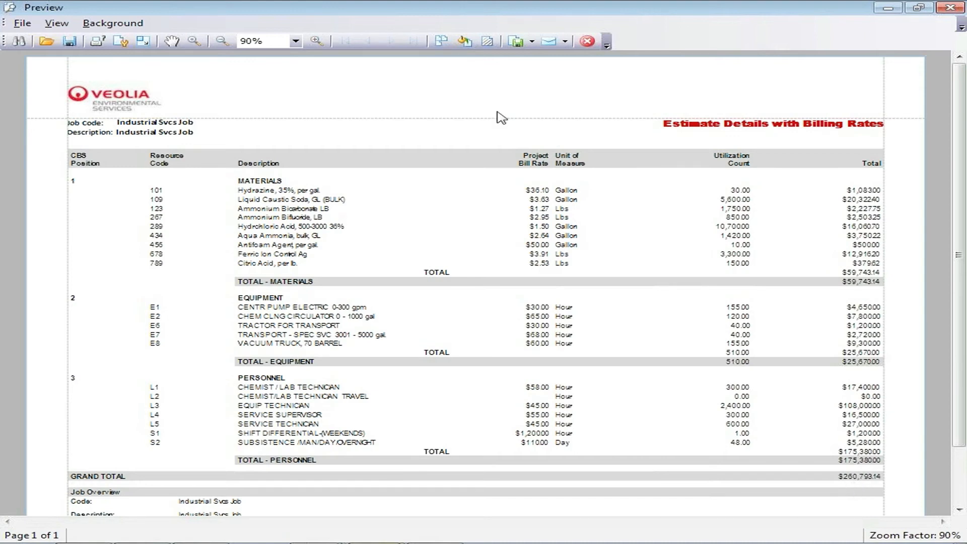
{"action": "left_click", "coordinate": [587, 42]}
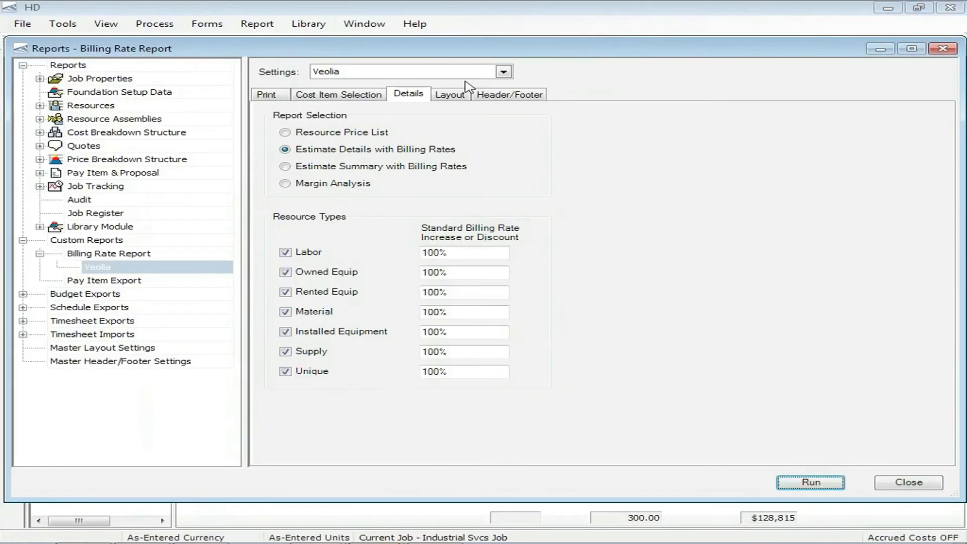
Step: Run the Estimate Summary with Billing Rates report, review its preview at 90% zoom, and close it
{"action": "left_click", "coordinate": [316, 170]}
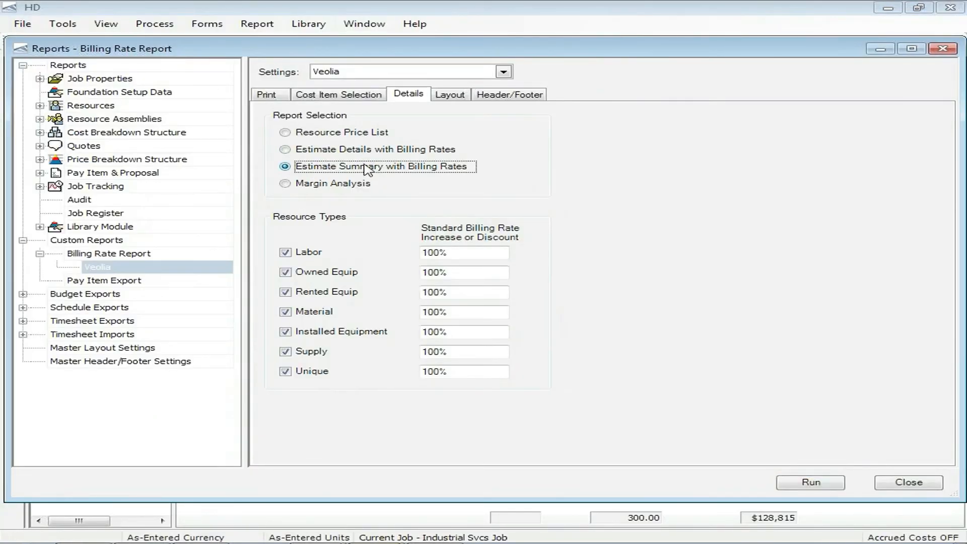
{"action": "left_click", "coordinate": [806, 482]}
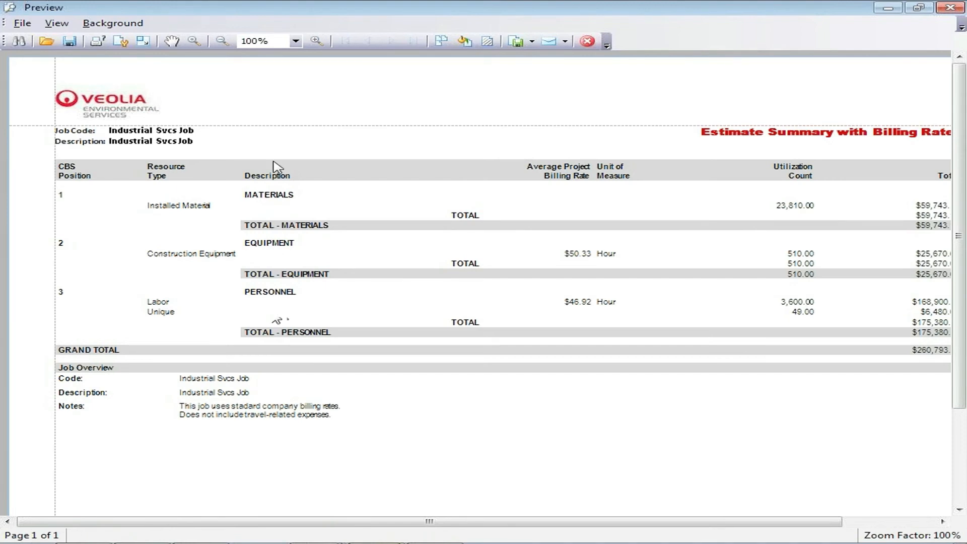
{"action": "left_click", "coordinate": [222, 41]}
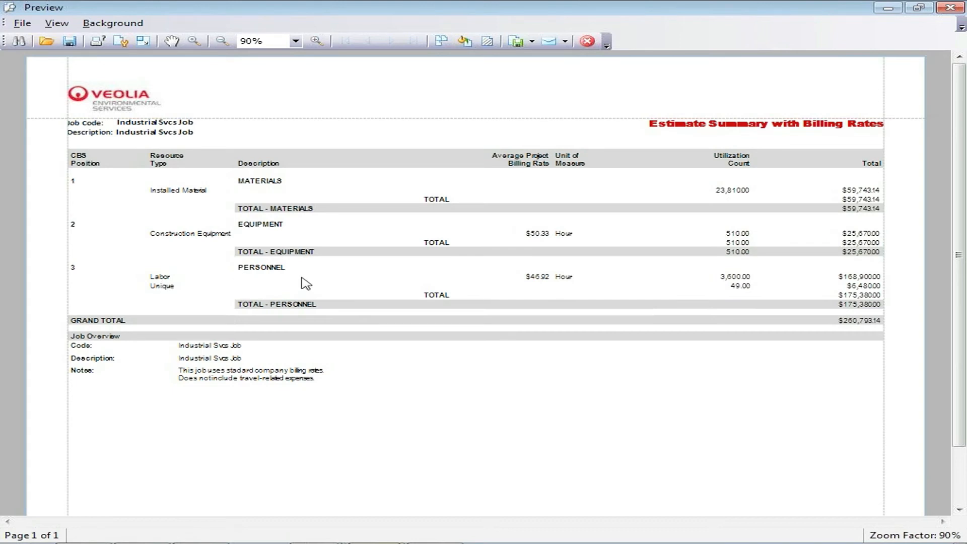
{"action": "left_click", "coordinate": [586, 43]}
Step: Run the Margin Analysis report and review its preview at 90% zoom down to the grand total
{"action": "left_click", "coordinate": [311, 185]}
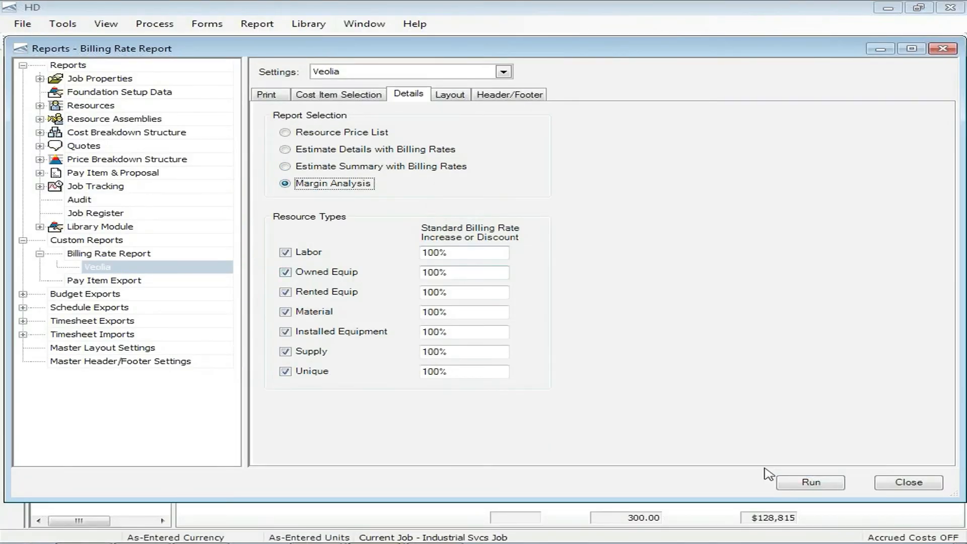
{"action": "left_click", "coordinate": [810, 482]}
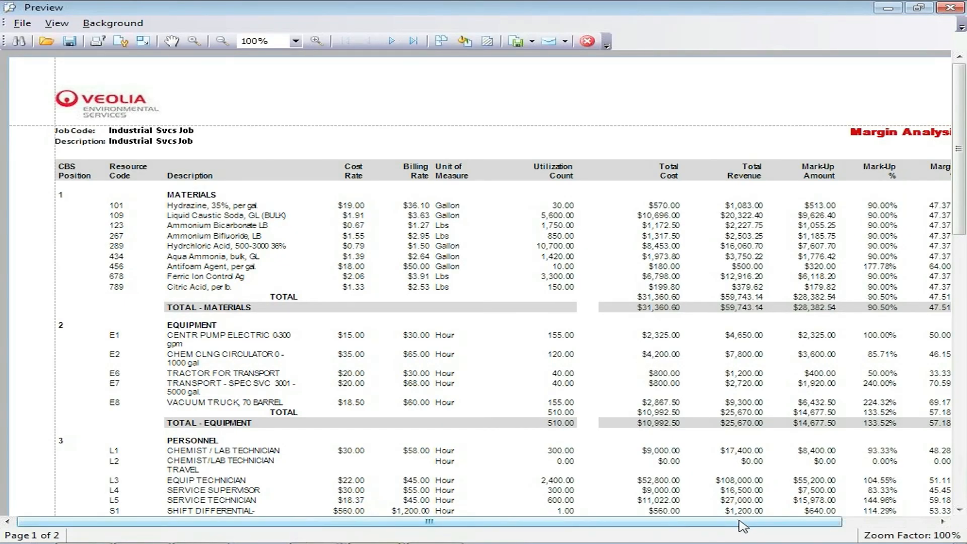
{"action": "left_click", "coordinate": [222, 41]}
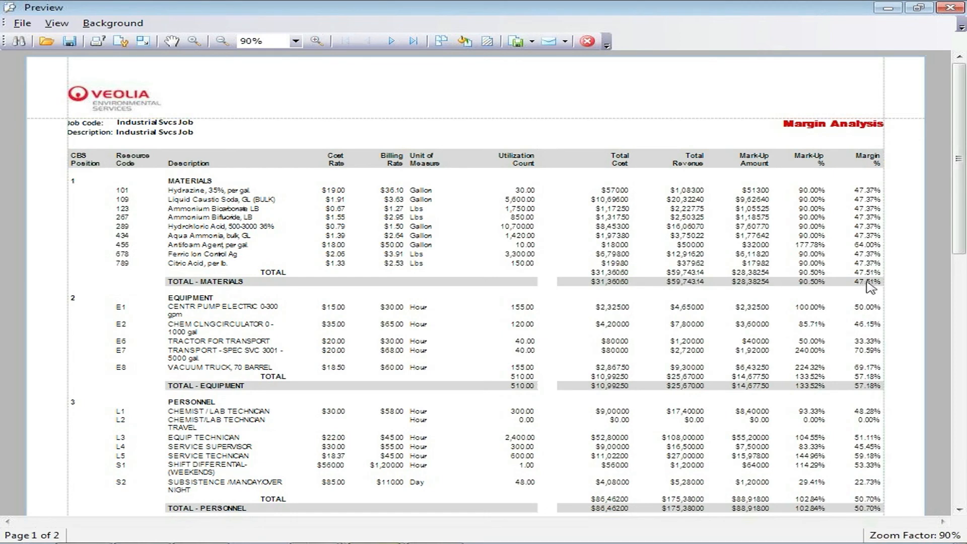
{"action": "left_click_drag", "start_coordinate": [962, 254], "coordinate": [962, 287]}
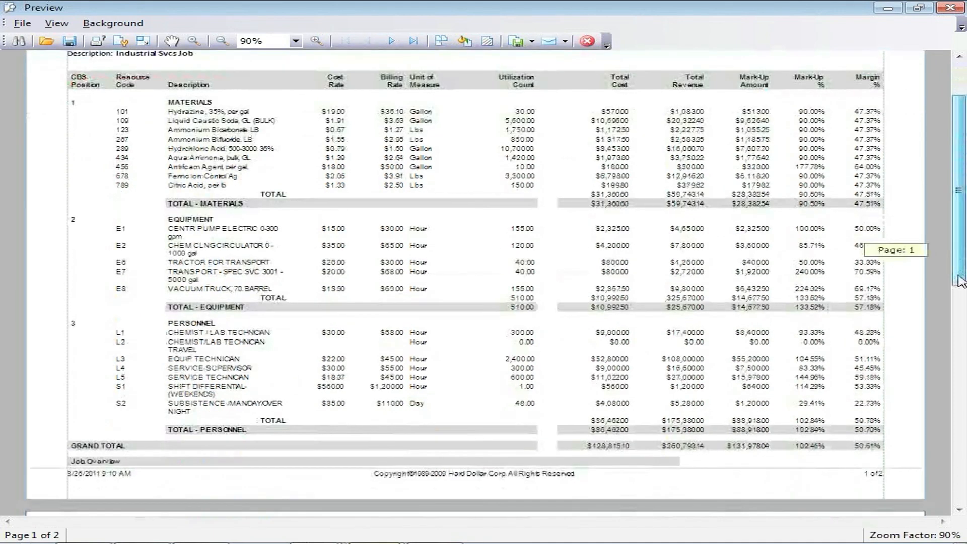